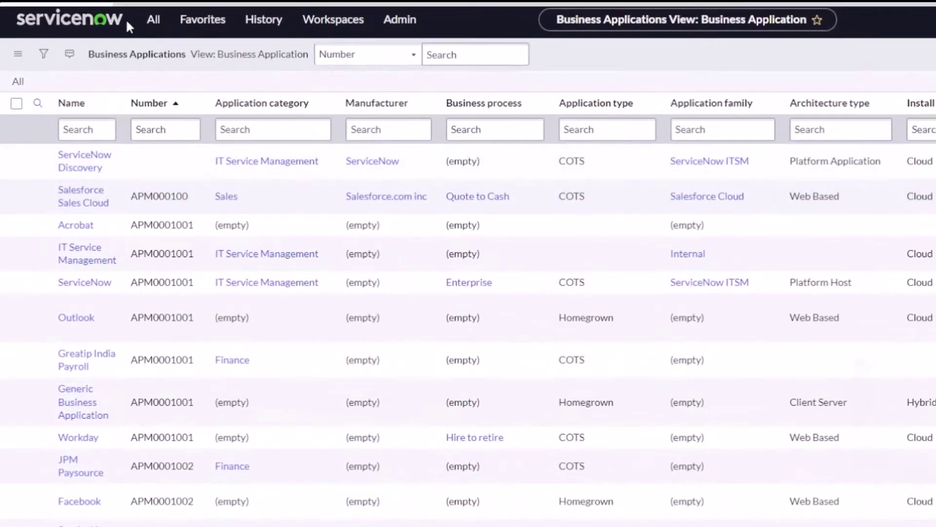
# - Open the Architectural Artifacts > Diagrams list, which is filtered to Type = Diagram and has no records
pyautogui.click(151, 24)
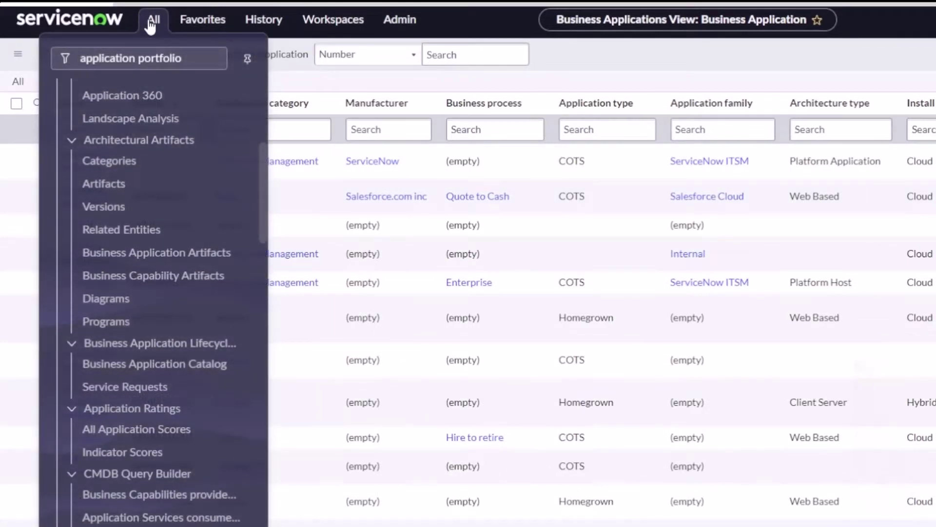
pyautogui.click(42, 122)
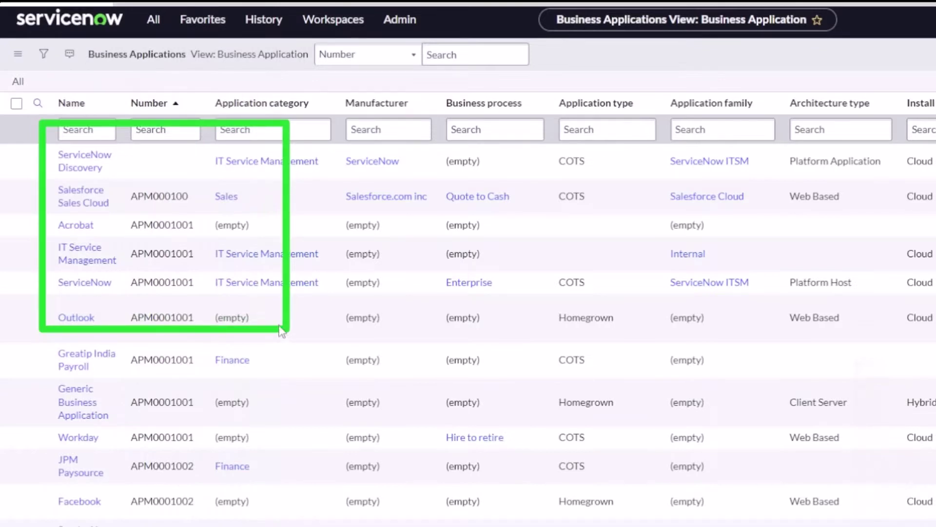
pyautogui.click(152, 19)
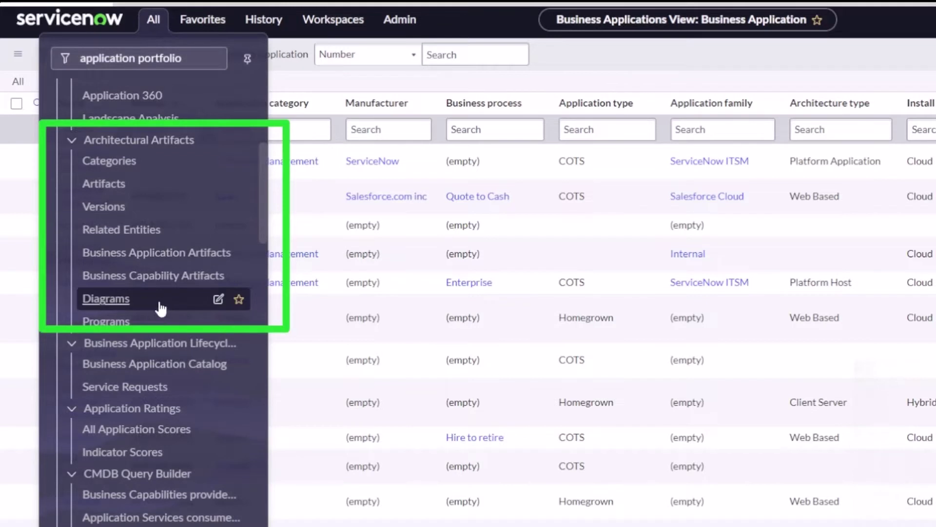
pyautogui.click(126, 306)
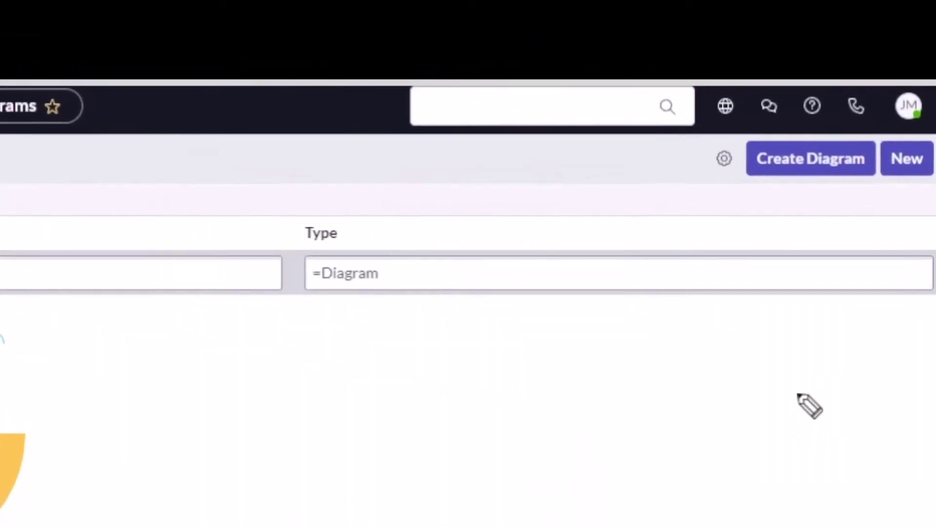
pyautogui.moveTo(851, 235)
pyautogui.mouseDown()
pyautogui.moveTo(851, 140)
pyautogui.moveTo(866, 130)
pyautogui.mouseUp()
# - Start a new diagram named 'IT Service Management' with type Business Application Hierarchy
pyautogui.click(768, 173)
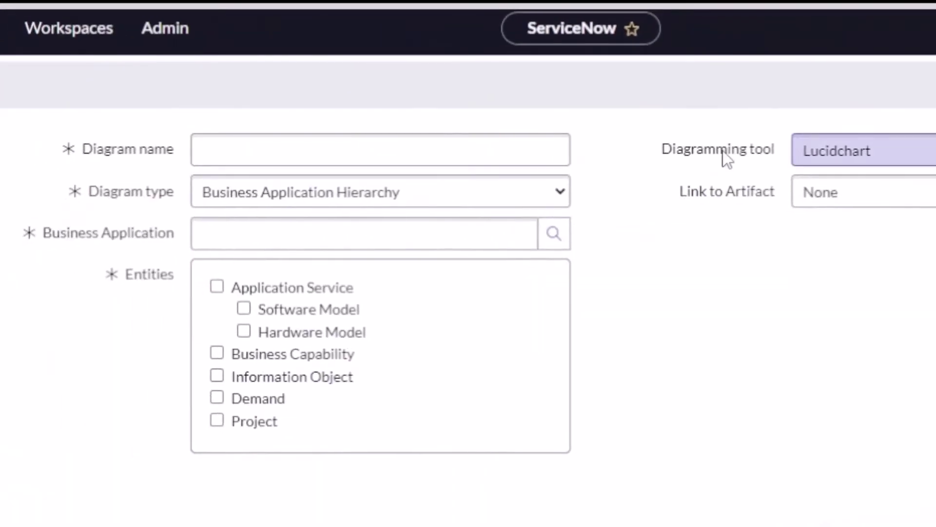
pyautogui.click(365, 152)
pyautogui.write('IT Se')
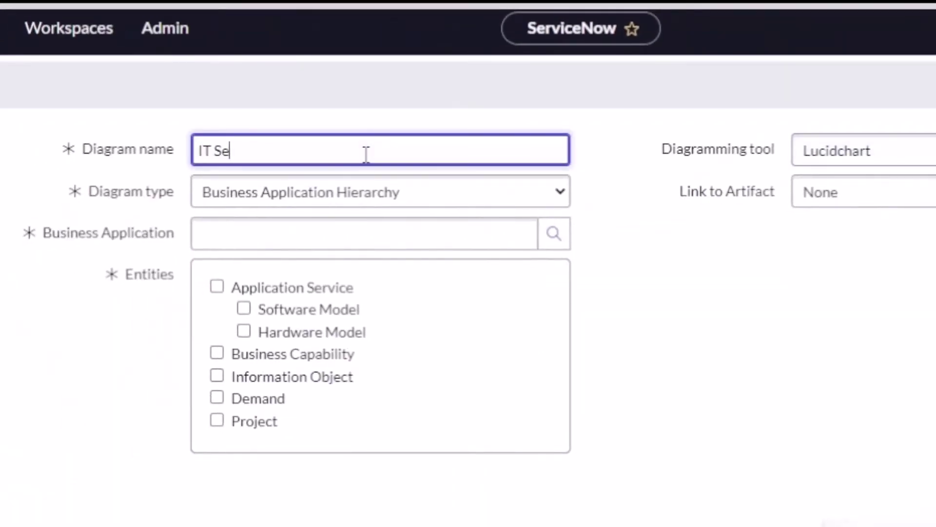
pyautogui.write('rvice Management')
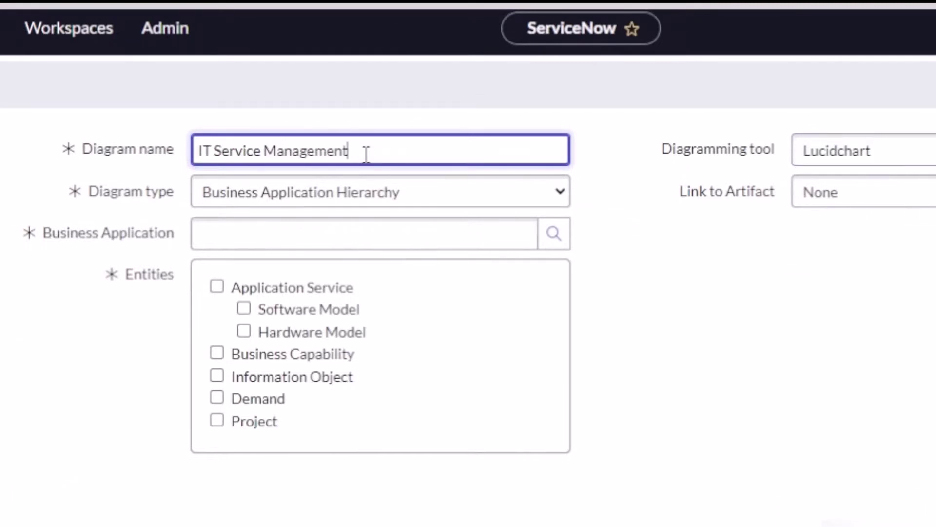
pyautogui.click(366, 200)
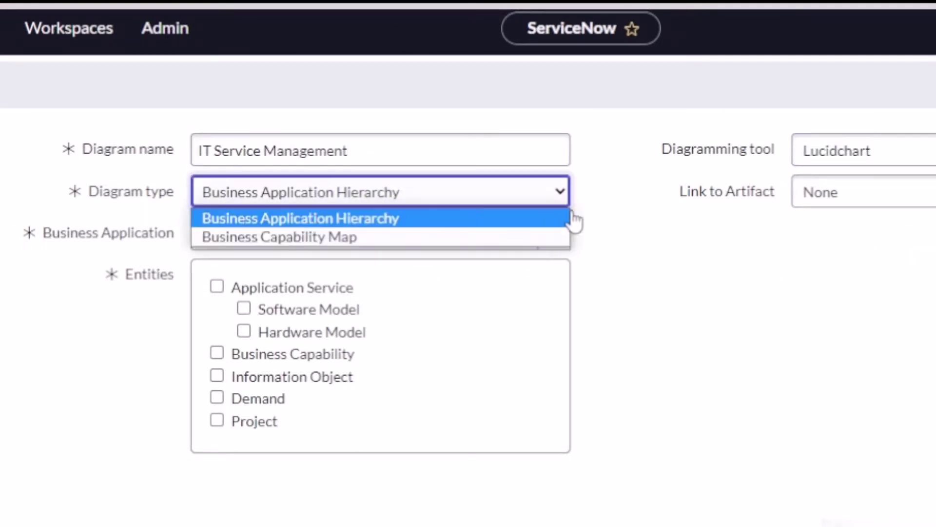
pyautogui.click(520, 237)
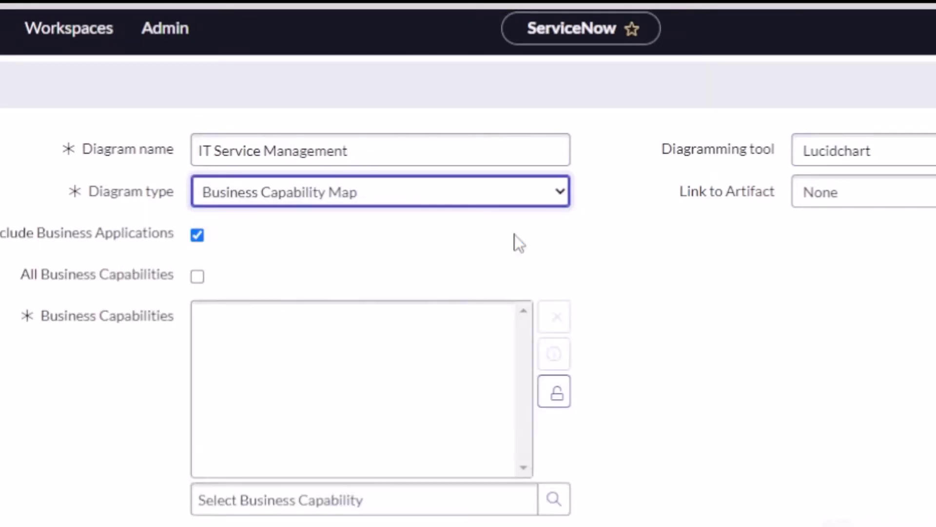
pyautogui.click(489, 202)
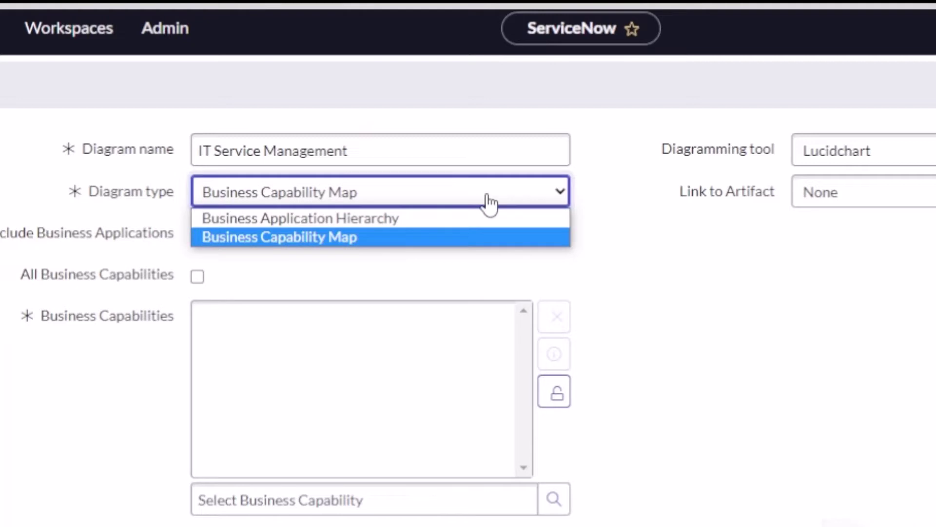
pyautogui.click(455, 218)
# - Pick IT Service Management as business application; include application services, business capabilities and information objects
pyautogui.click(415, 222)
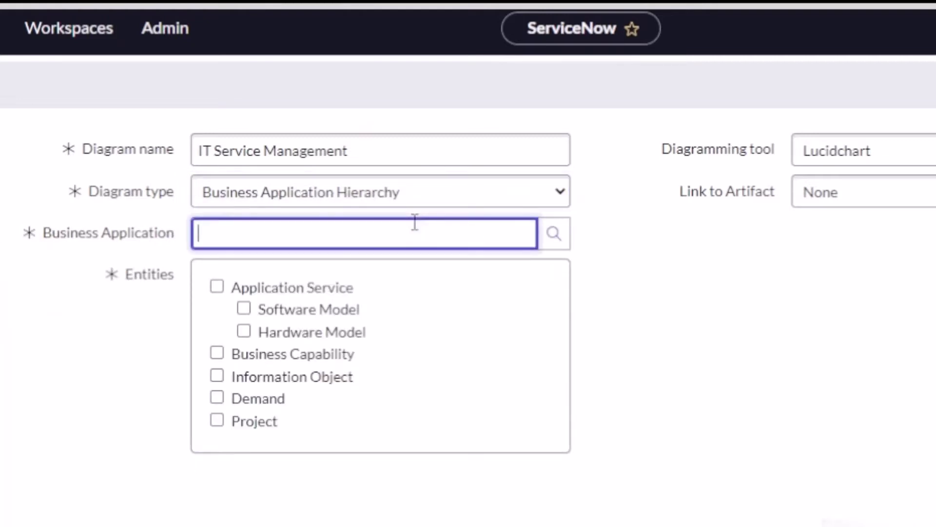
pyautogui.write('it')
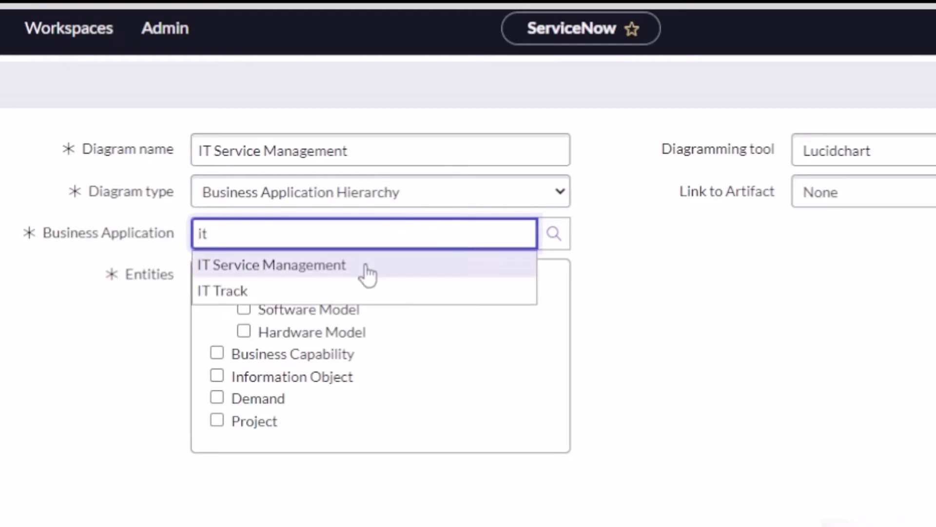
pyautogui.click(363, 268)
pyautogui.click(217, 287)
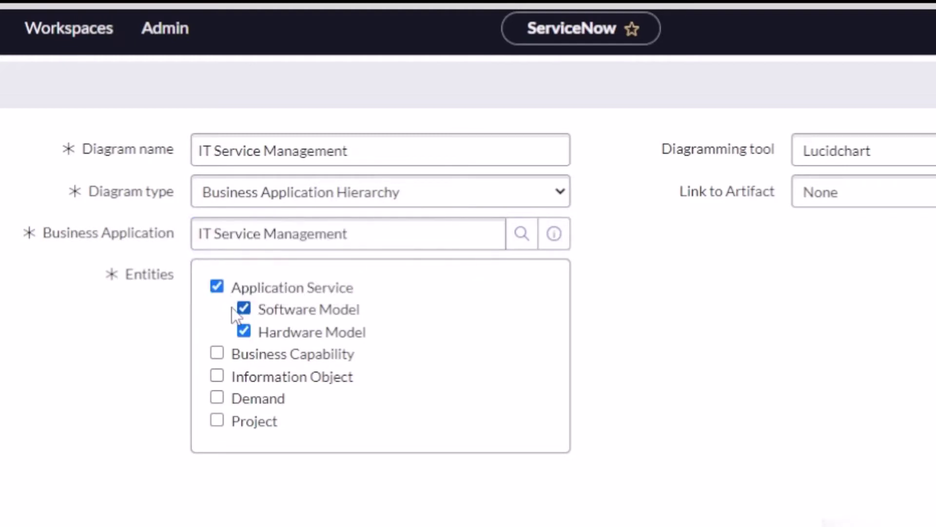
pyautogui.click(216, 353)
pyautogui.click(217, 375)
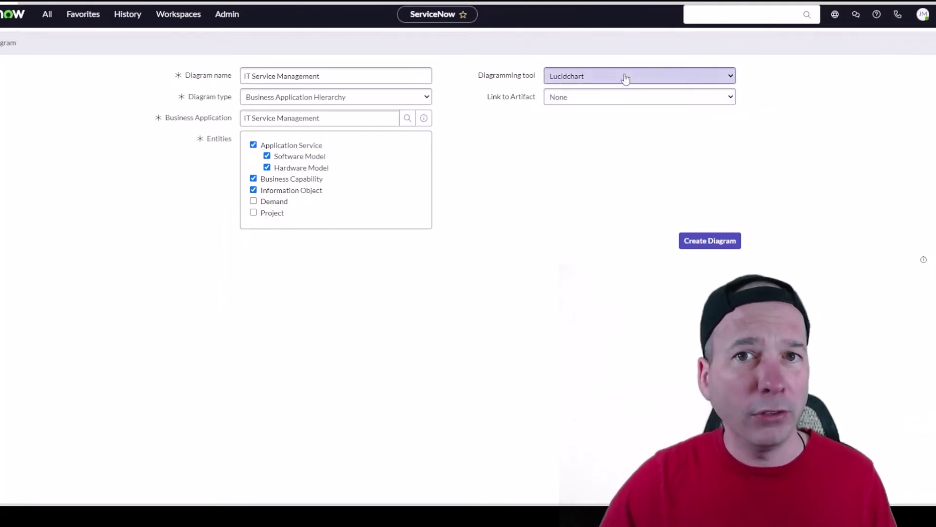
# - Link the diagram to a new artifact 'IT Service Management Demo' and create it in Lucidchart
pyautogui.click(623, 100)
pyautogui.click(616, 120)
pyautogui.click(615, 120)
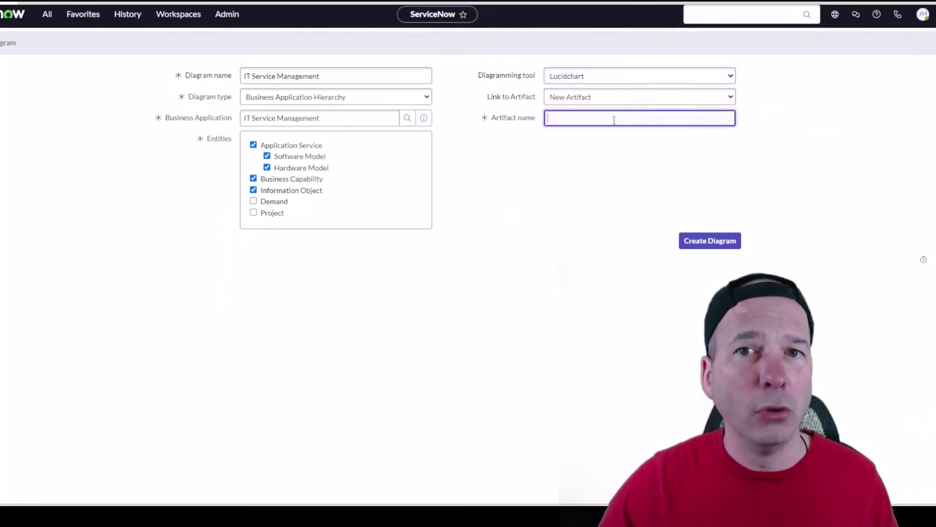
pyautogui.write('IT')
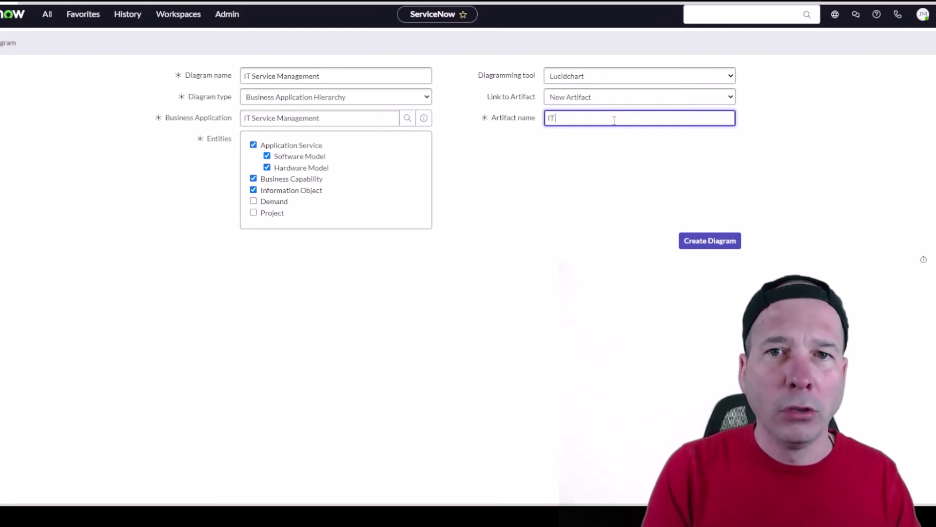
pyautogui.write(' Service Manageme')
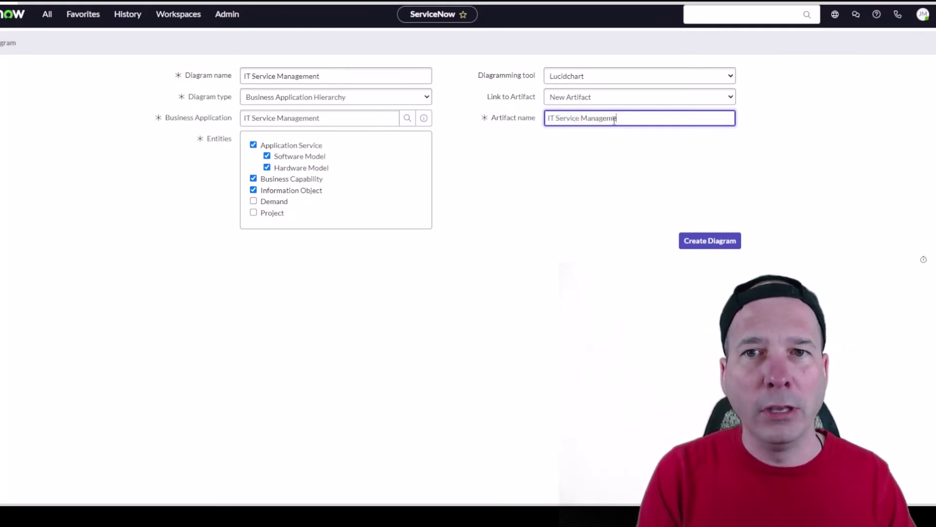
pyautogui.write('nt')
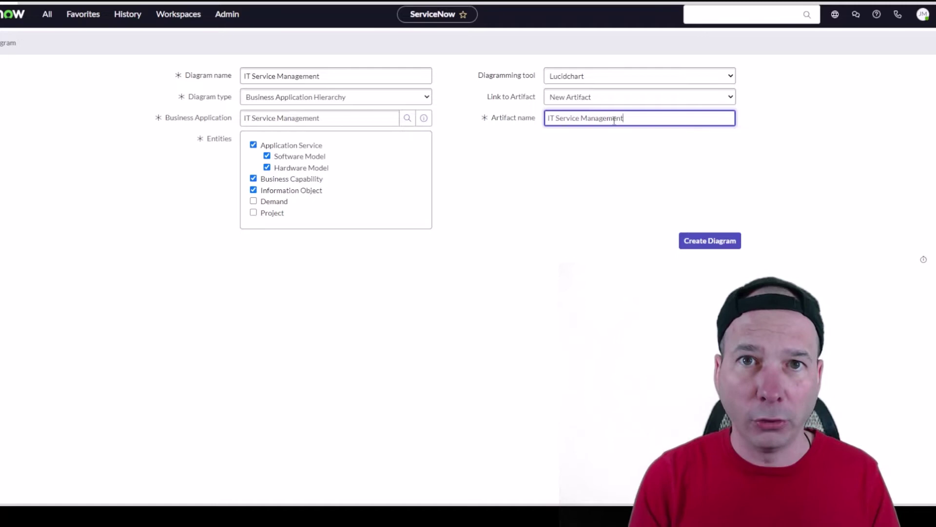
pyautogui.click(714, 240)
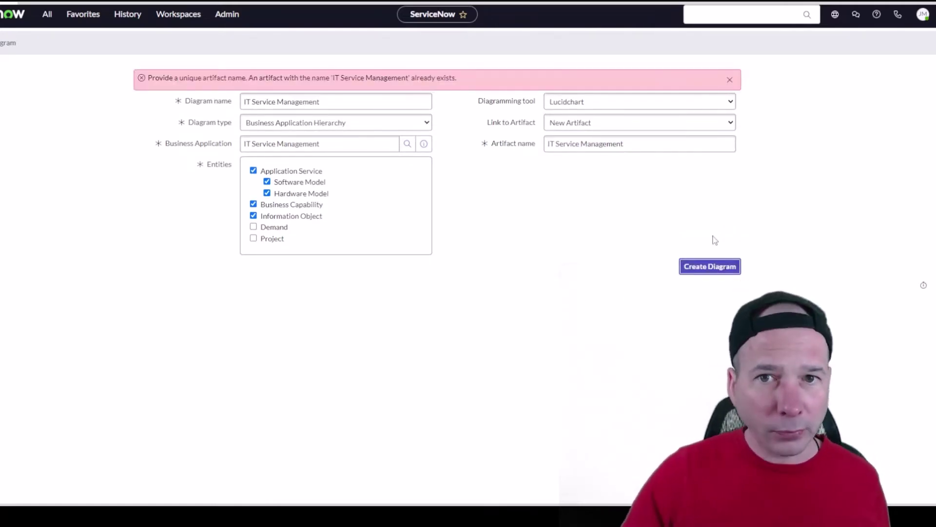
pyautogui.click(633, 145)
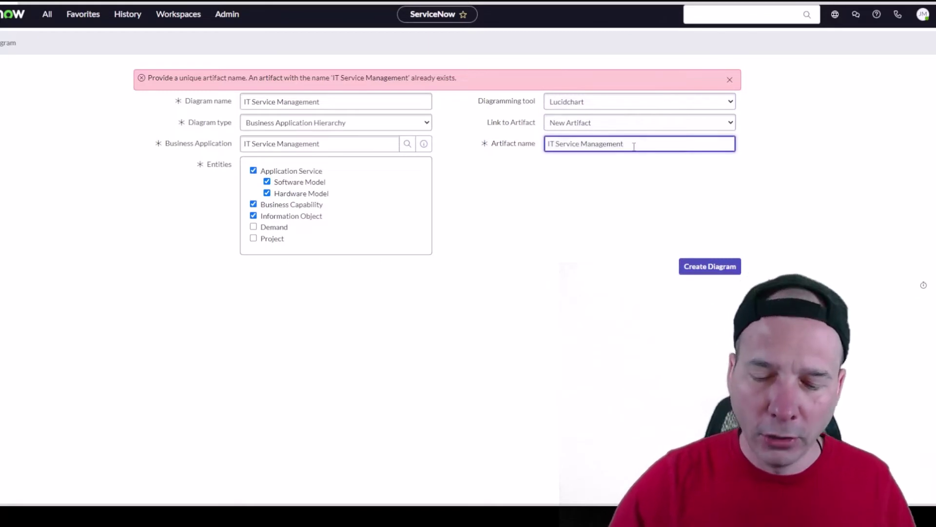
pyautogui.write('Demo')
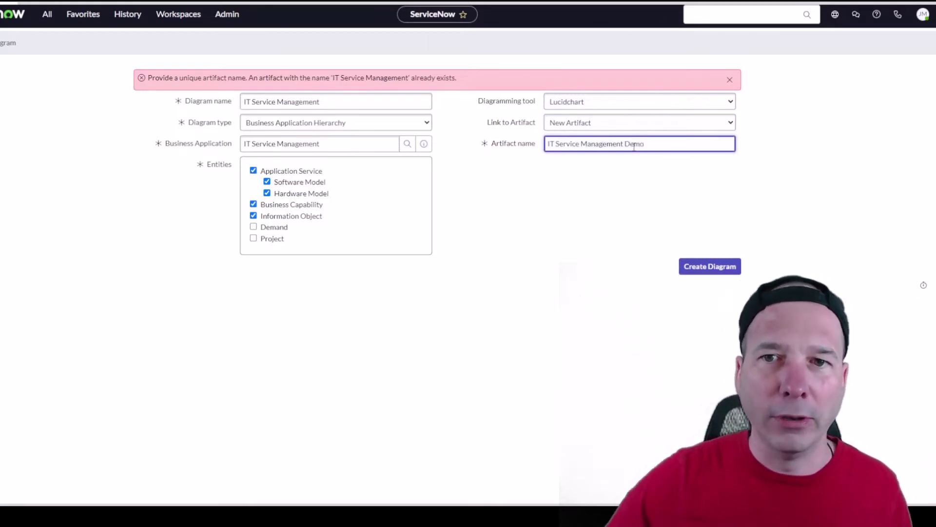
pyautogui.click(721, 267)
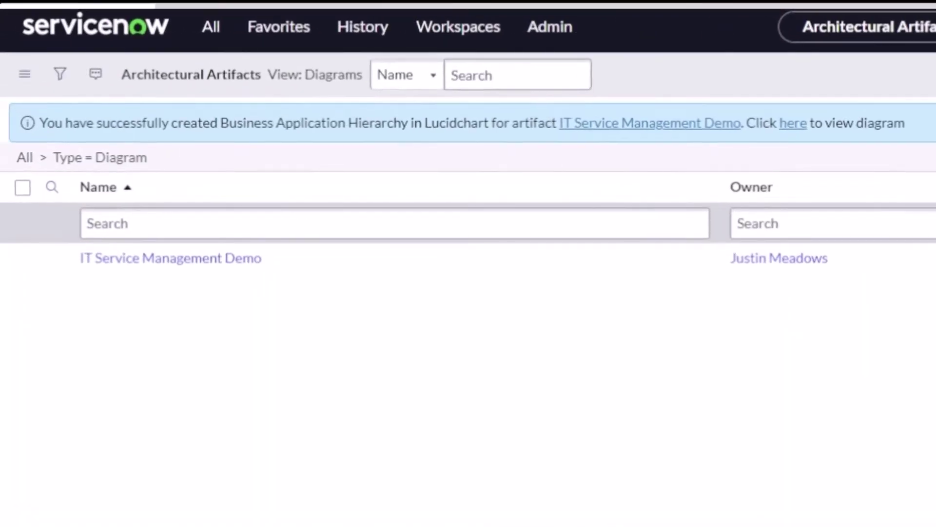
# - View the generated IT Service Management hierarchy diagram in Lucidchart
pyautogui.moveTo(774, 302)
pyautogui.mouseDown()
pyautogui.moveTo(790, 154)
pyautogui.moveTo(821, 175)
pyautogui.mouseUp()
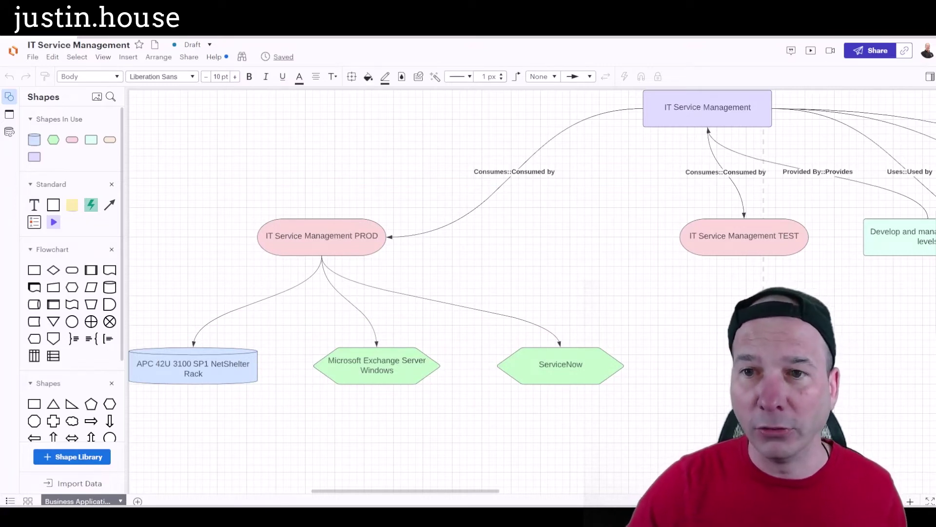
pyautogui.hotkey('ctrl', '-')
pyautogui.hotkey('ctrl', '-')
pyautogui.moveTo(476, 492); pyautogui.dragTo(545, 492)
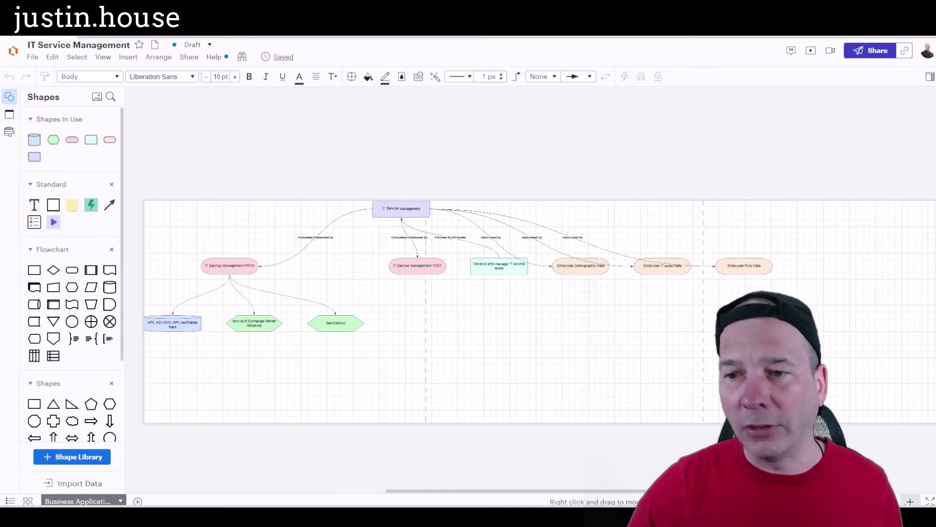
pyautogui.hotkey('ctrl', '+')
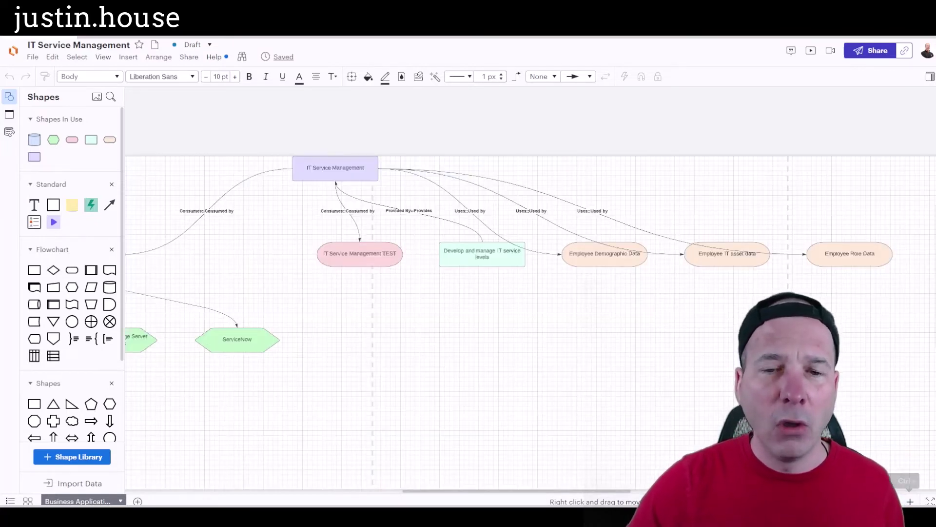
pyautogui.moveTo(576, 492); pyautogui.dragTo(541, 490)
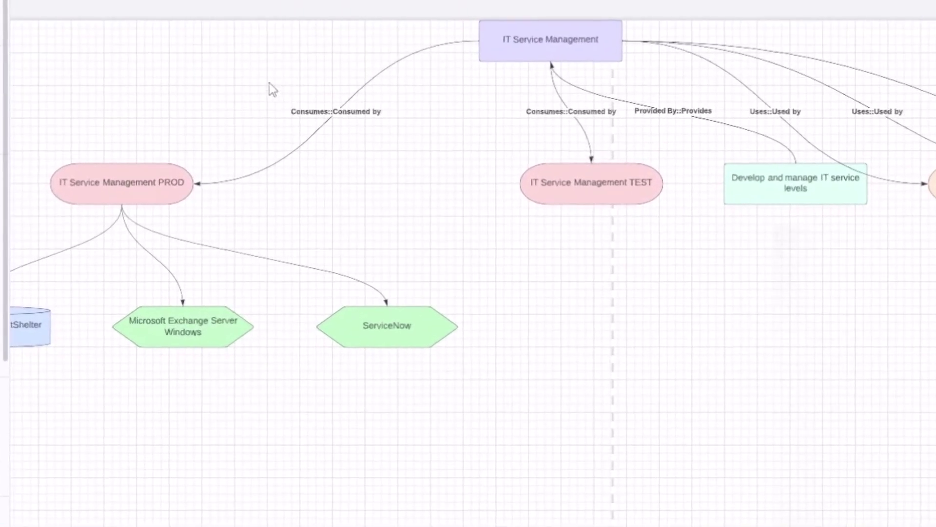
pyautogui.moveTo(266, 82); pyautogui.dragTo(405, 142)
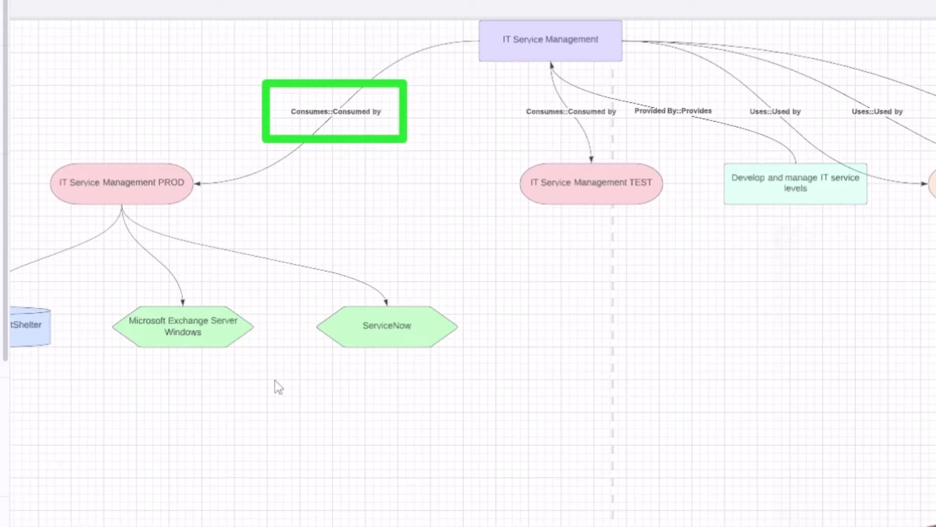
# - Move the IT Service Management TEST node slightly lower on the Lucidchart canvas
pyautogui.hscroll(-10, 473, 273)
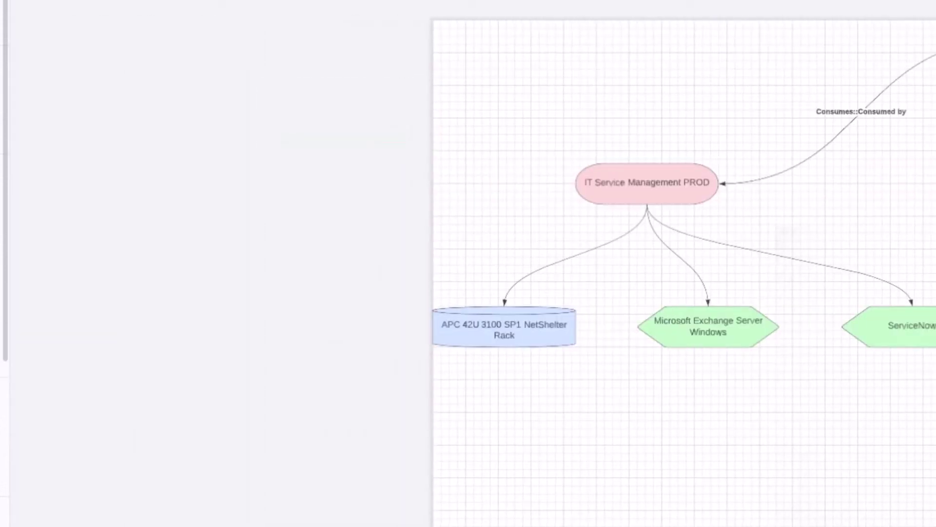
pyautogui.hscroll(12, 473, 273)
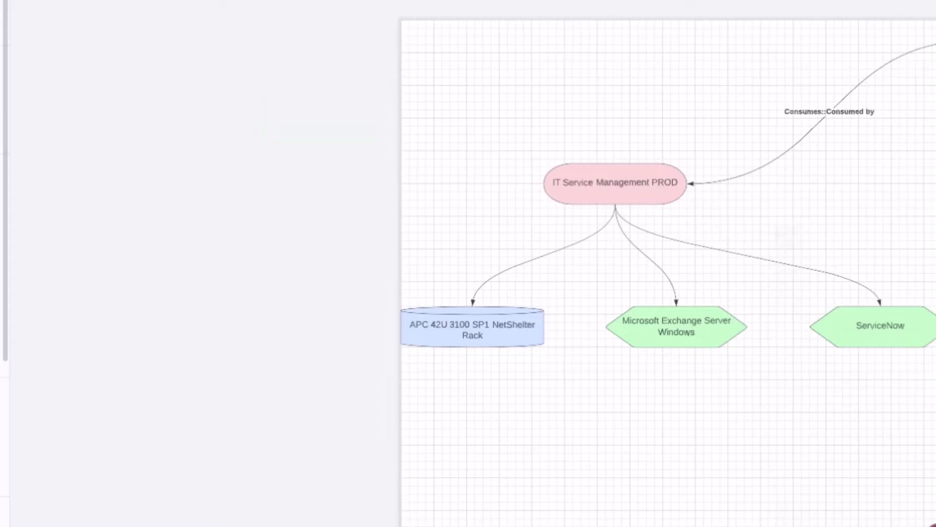
pyautogui.hscroll(6, 473, 273)
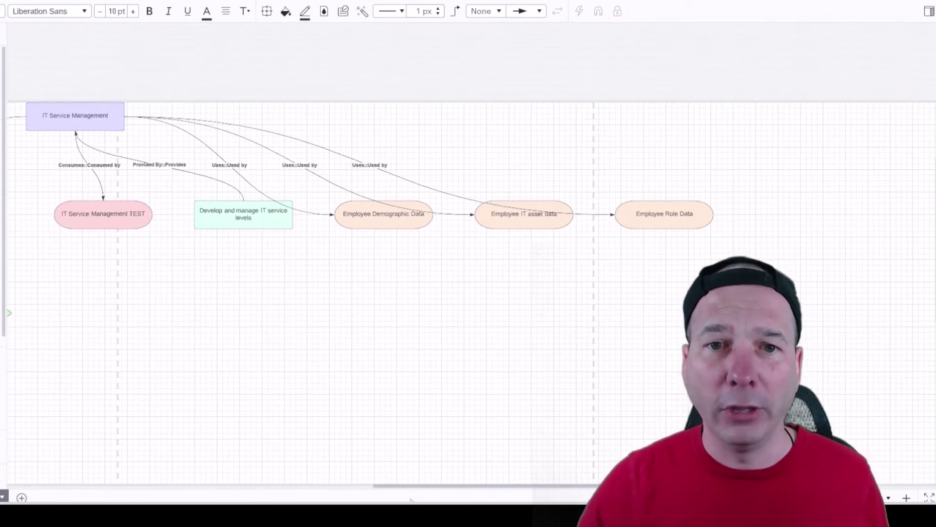
pyautogui.moveTo(400, 486); pyautogui.dragTo(292, 486)
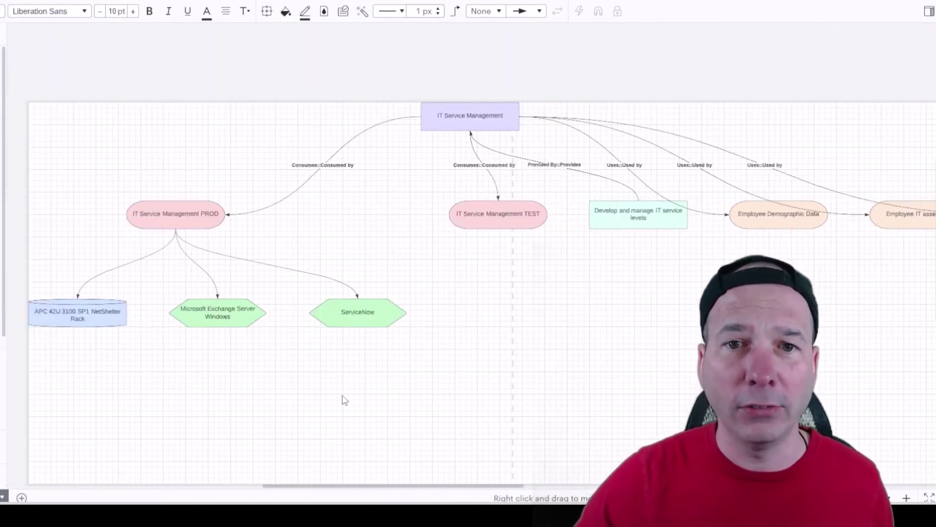
pyautogui.moveTo(498, 213); pyautogui.dragTo(481, 238)
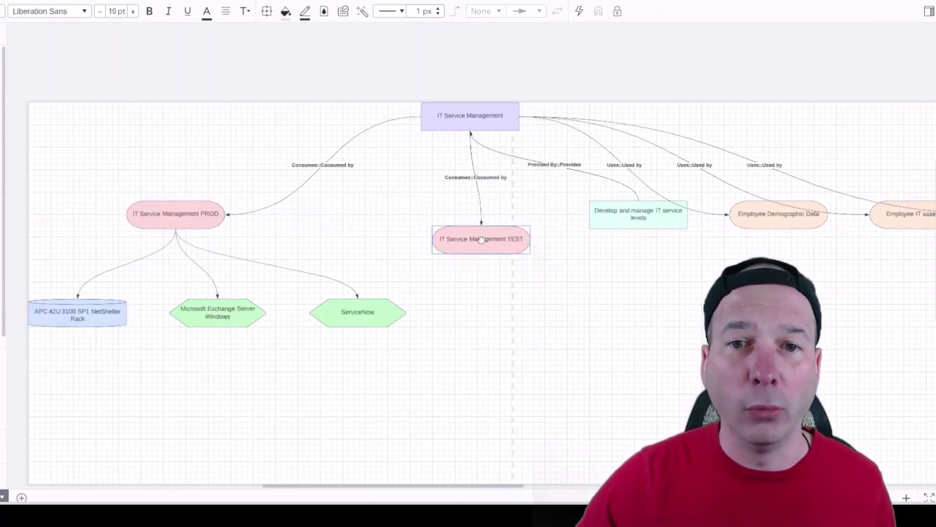
# - Browse the TEST node's context menu and close it without choosing anything
pyautogui.rightClick(480, 239)
pyautogui.moveTo(539, 313)
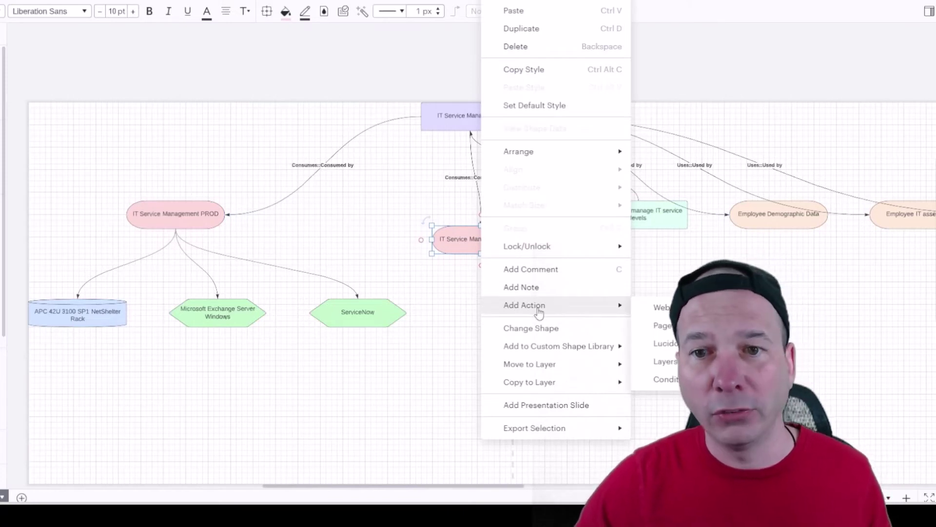
pyautogui.moveTo(556, 352)
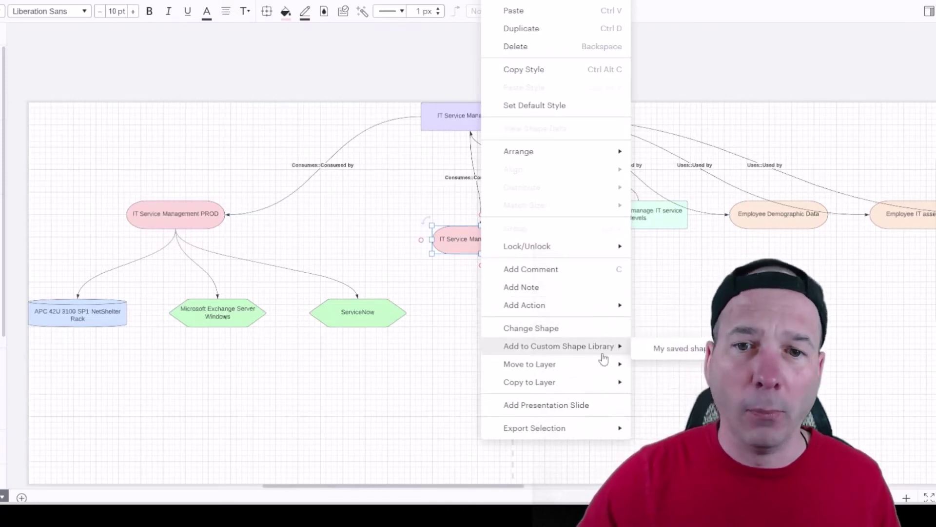
pyautogui.click(405, 266)
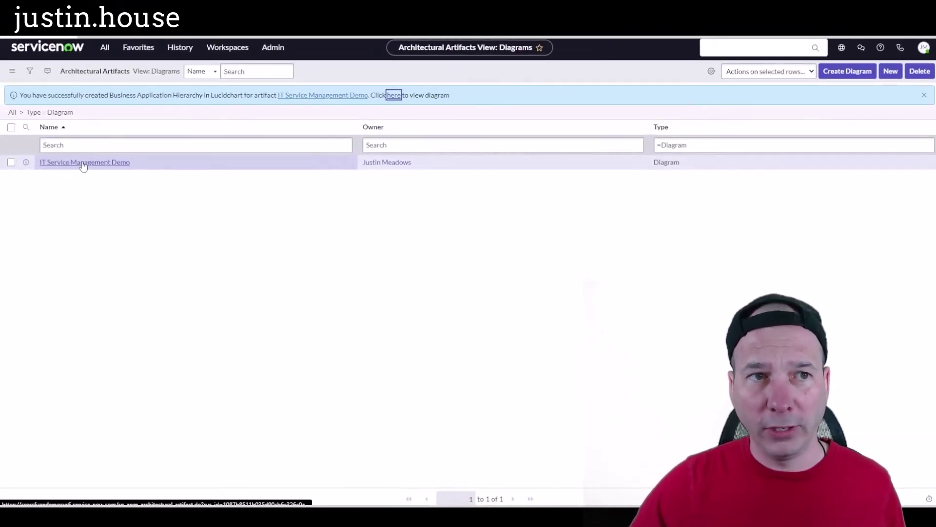
# - Open the IT Service Management Demo record and set the Lucidchart document status to Approved
pyautogui.click(83, 163)
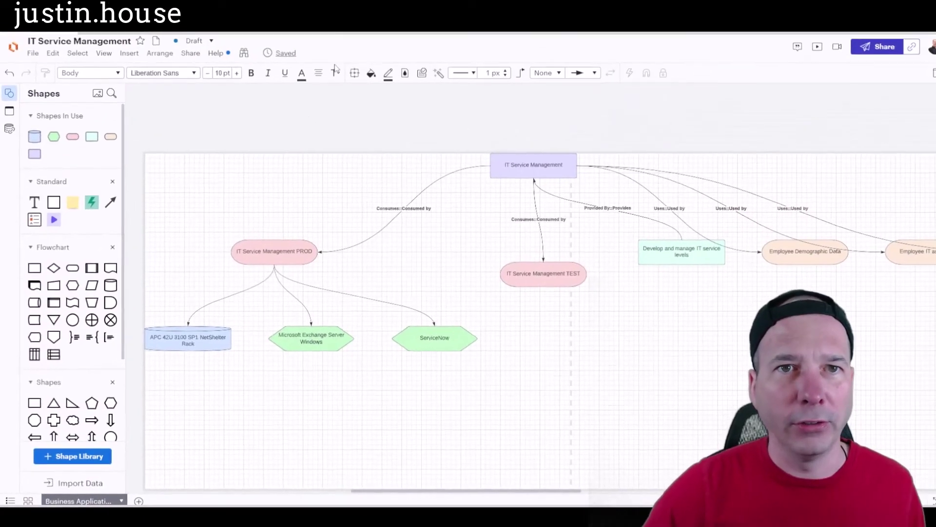
pyautogui.click(197, 48)
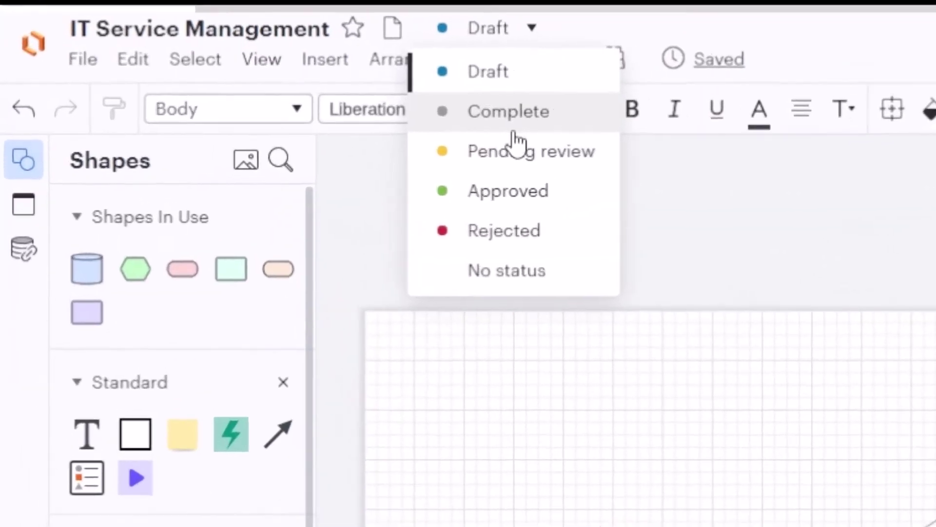
pyautogui.click(521, 195)
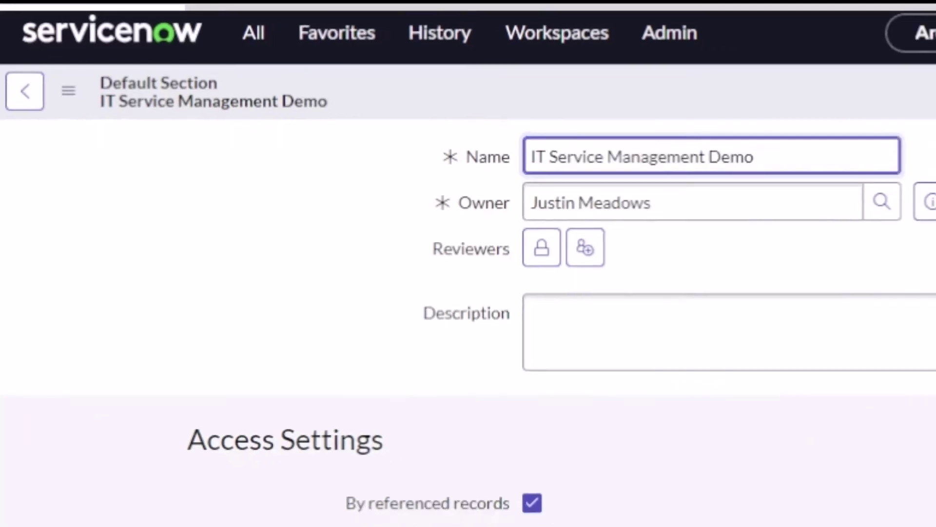
# - Refresh the Architectural Artifact Versions list, which shows version 1.0 still in Draft
pyautogui.rightClick(570, 441)
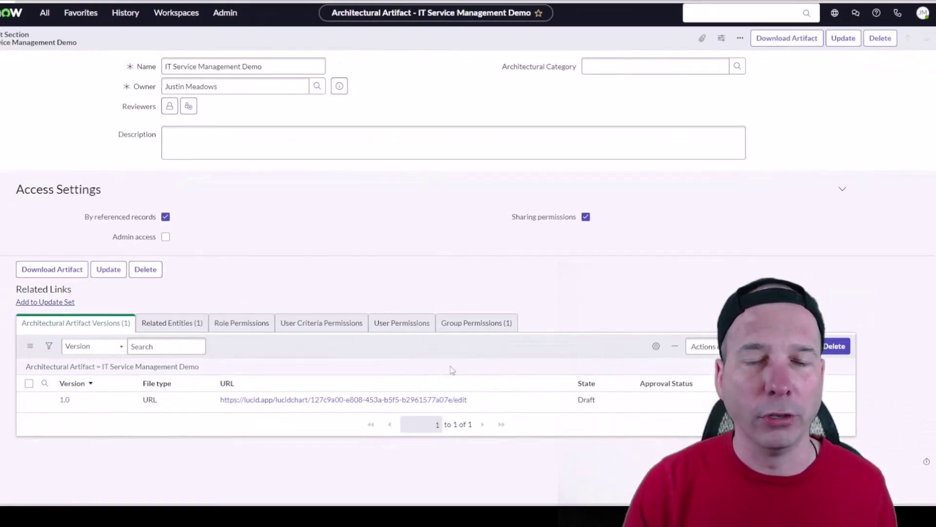
pyautogui.rightClick(450, 346)
pyautogui.click(457, 365)
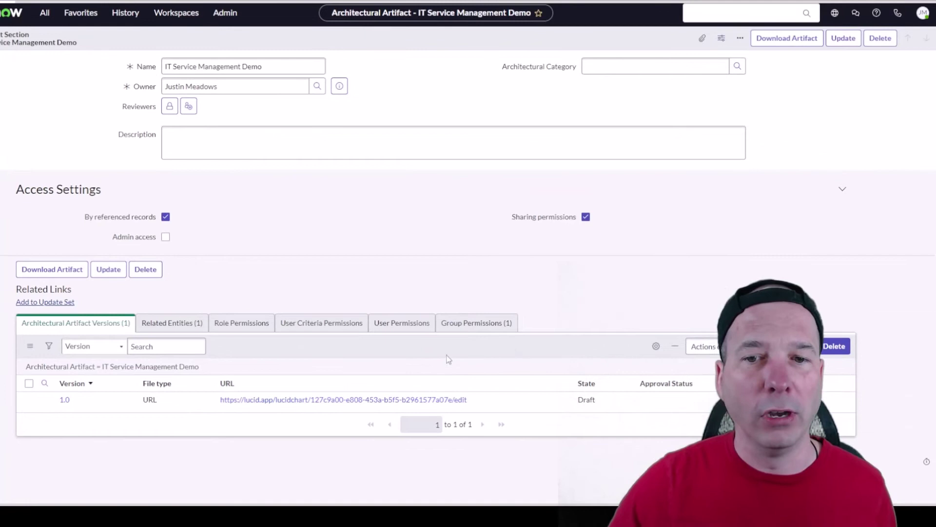